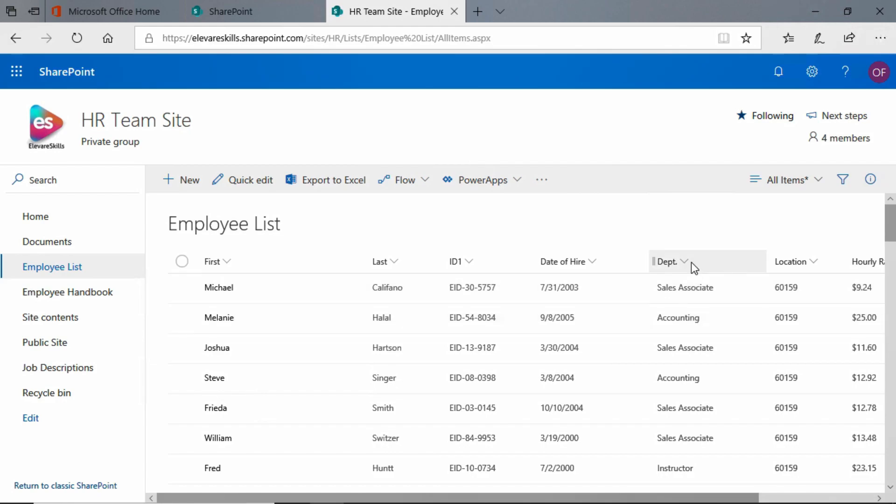
# Step: Filter the Employee List's Dept. column to Sales Associate, hide the filters pane and review the filtered rows
pyautogui.click(691, 262)
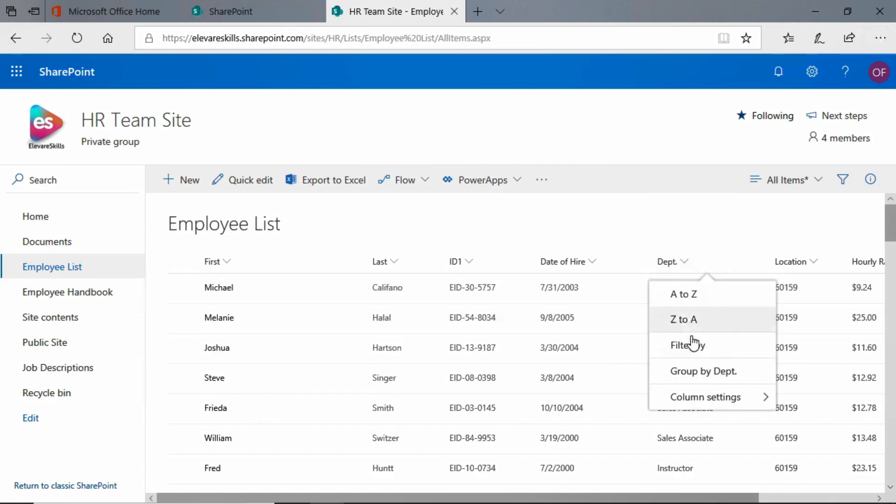
pyautogui.click(687, 345)
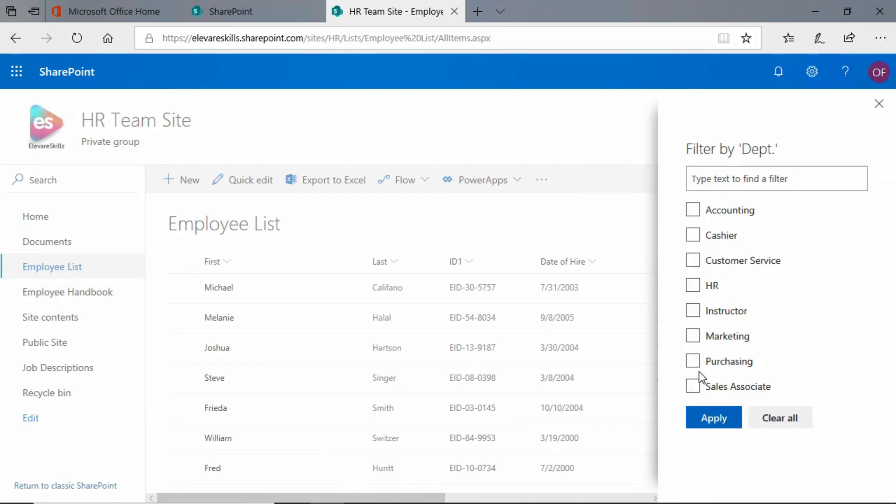
pyautogui.click(694, 387)
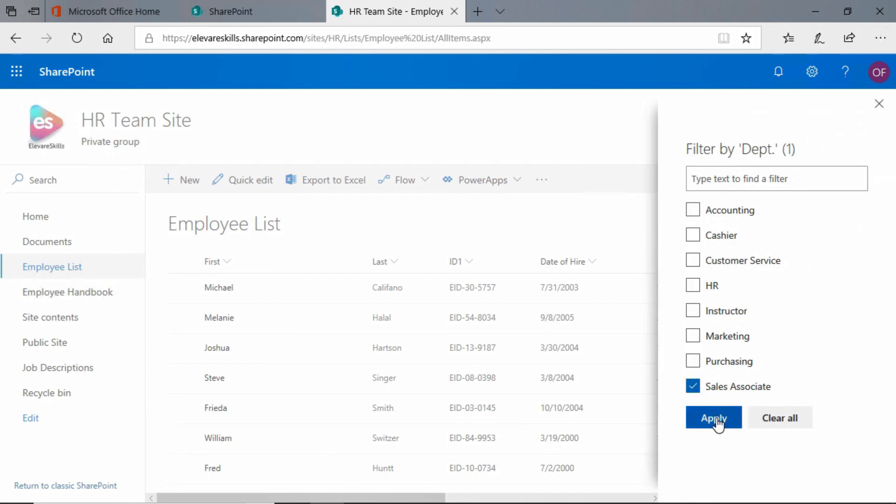
pyautogui.click(717, 420)
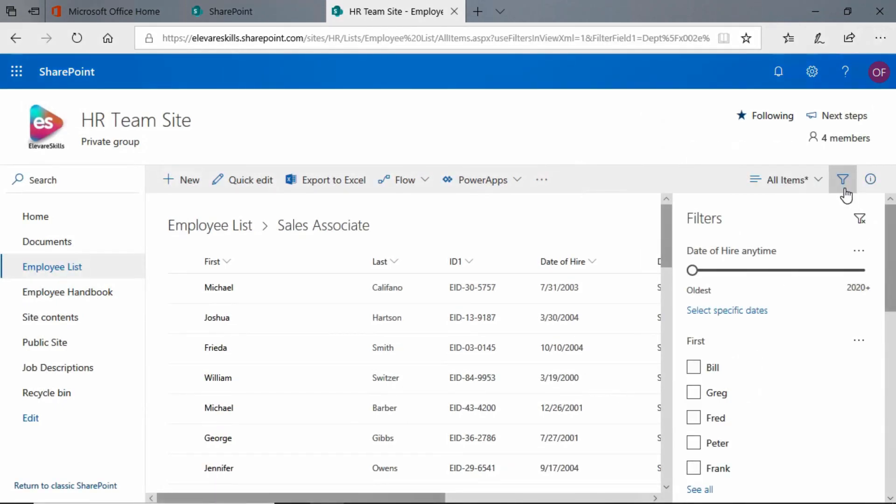
pyautogui.click(843, 180)
pyautogui.scroll(-15, 730, 369)
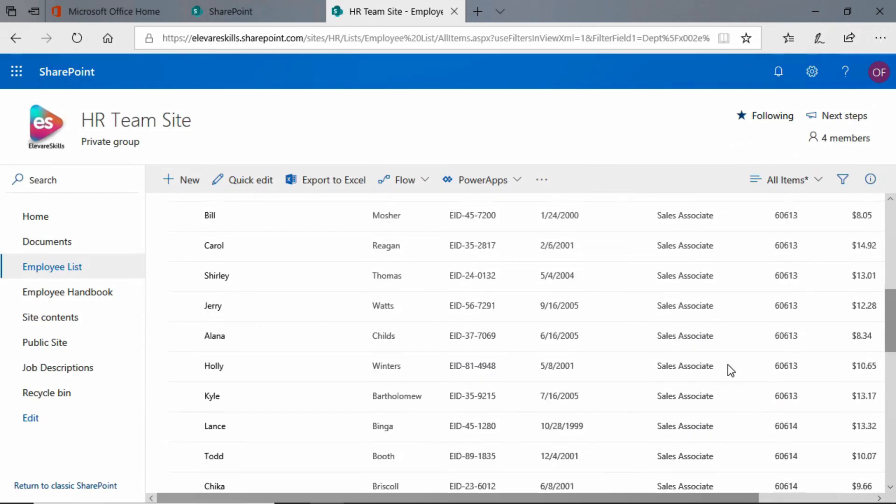
pyautogui.scroll(-4, 728, 365)
pyautogui.scroll(10, 727, 365)
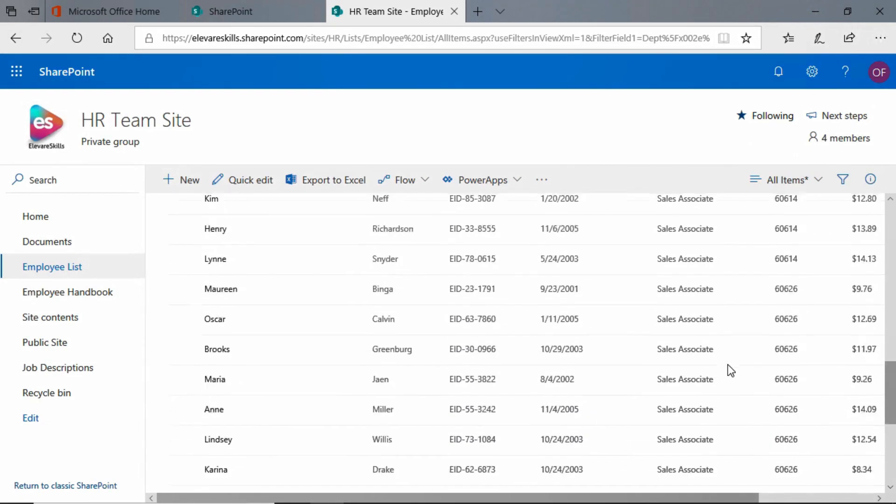
pyautogui.scroll(9, 733, 363)
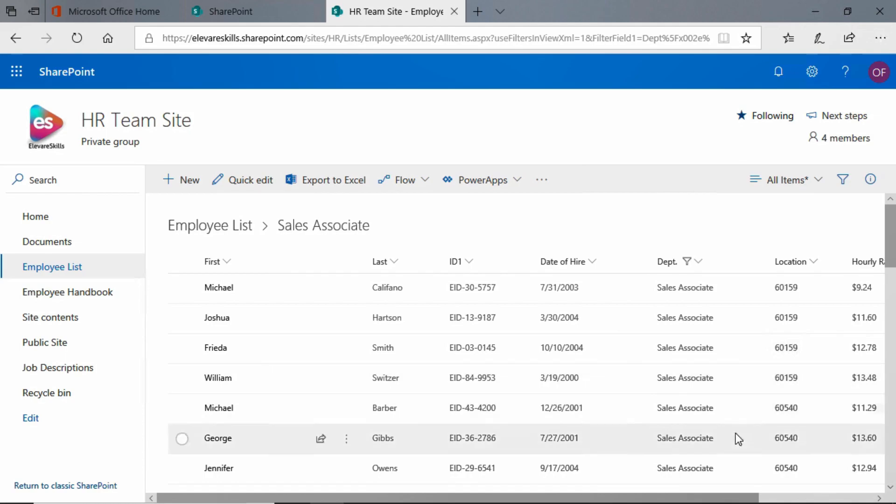
# Step: Filter the Location column to 60626 as well and hide the filters pane
pyautogui.hscroll(3, 737, 487)
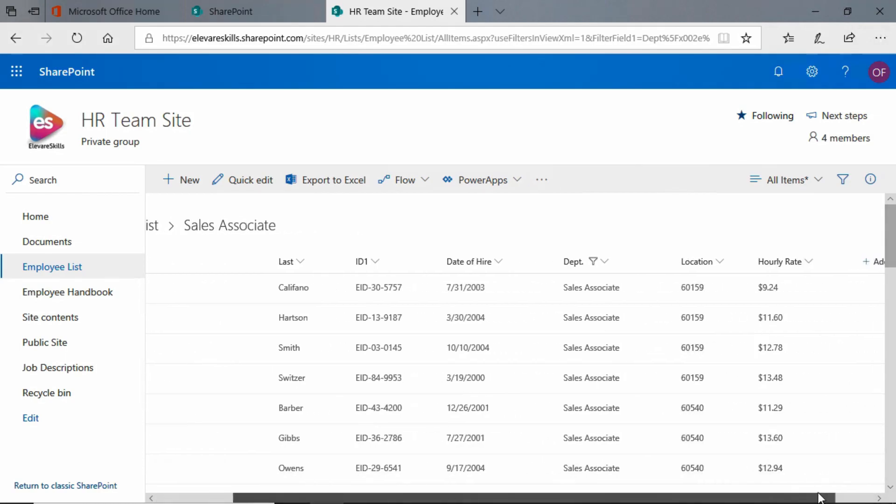
pyautogui.click(718, 260)
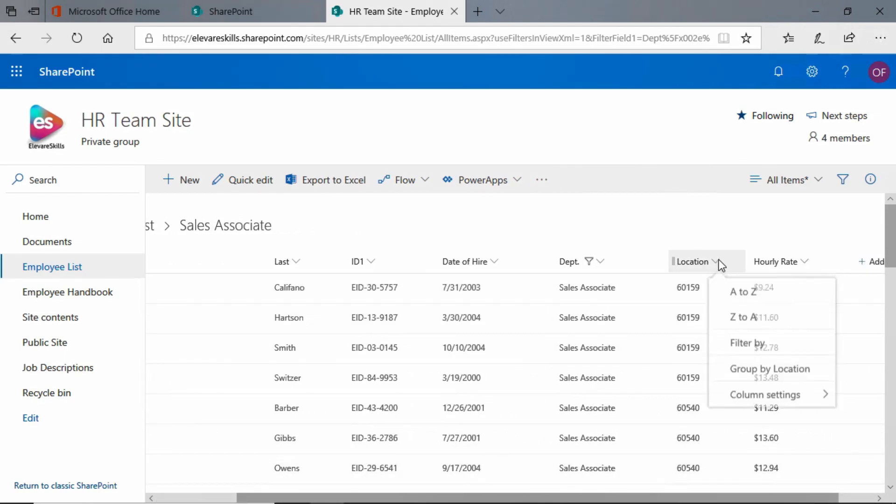
pyautogui.click(740, 347)
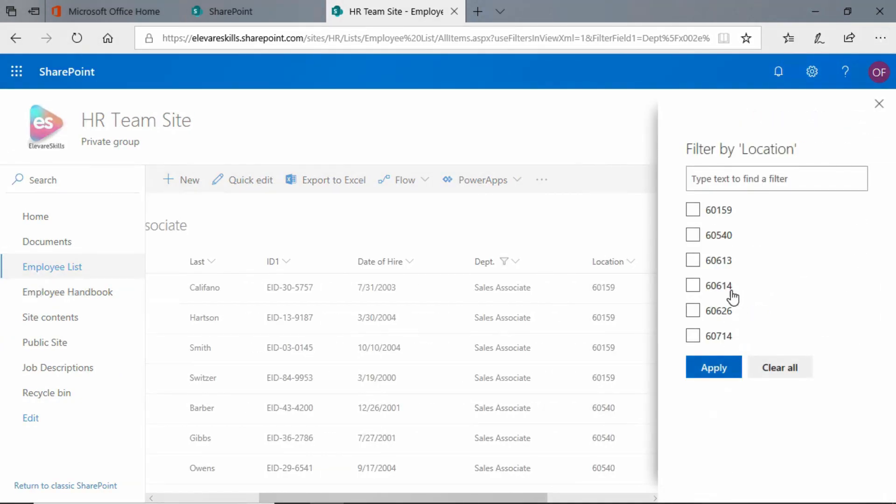
pyautogui.click(693, 312)
pyautogui.click(723, 369)
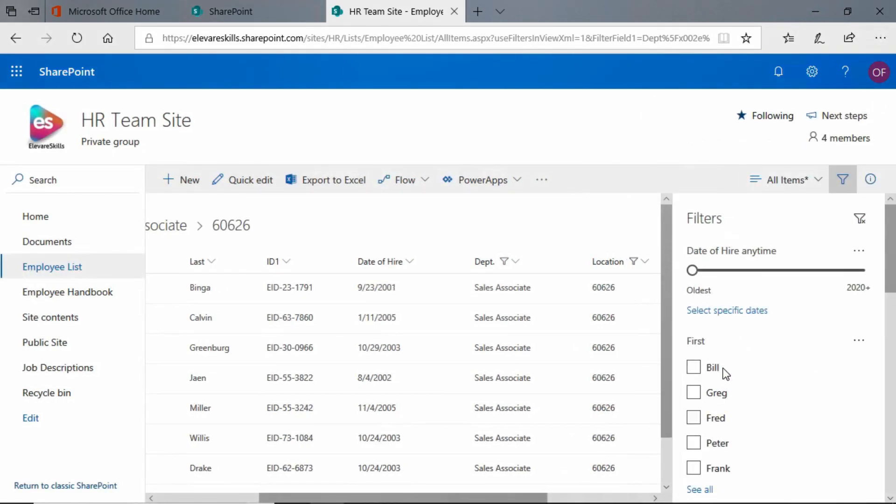
pyautogui.click(843, 180)
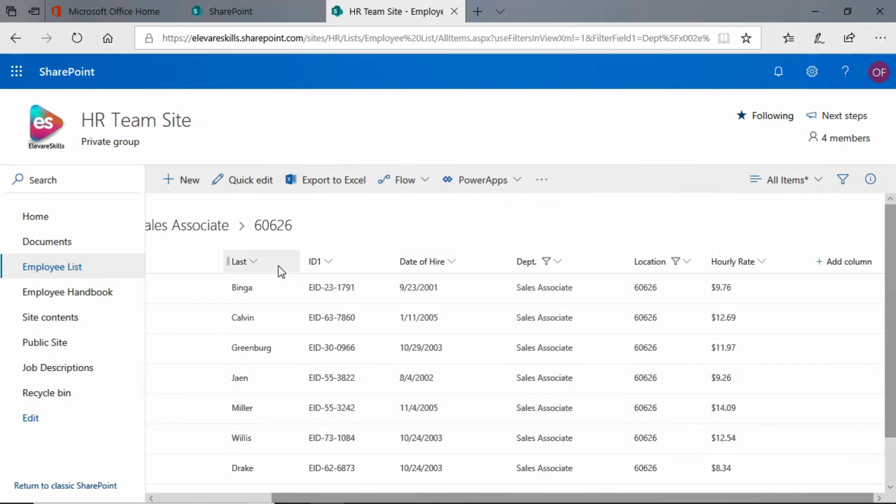
# Step: Sort the filtered employees by the Last column from A to Z and review the sorted rows
pyautogui.moveTo(286, 500); pyautogui.dragTo(246, 499)
pyautogui.click(303, 265)
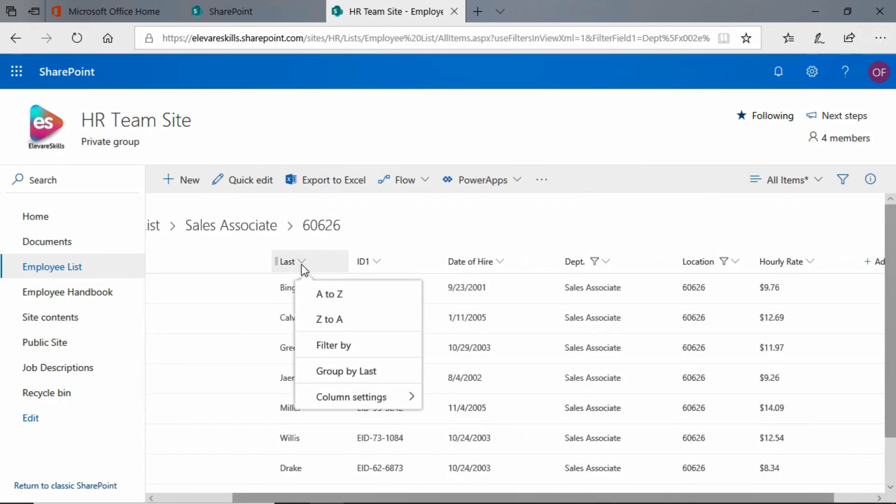
pyautogui.click(334, 304)
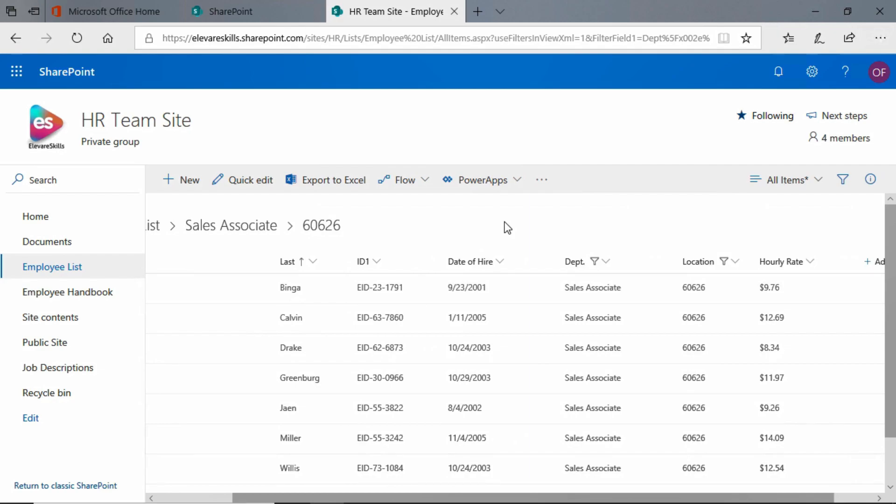
pyautogui.scroll(-2, 558, 346)
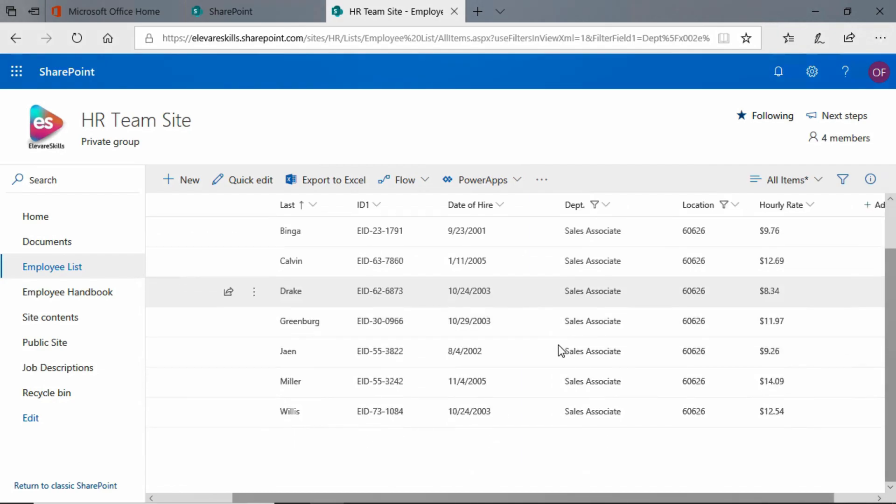
pyautogui.scroll(1, 558, 351)
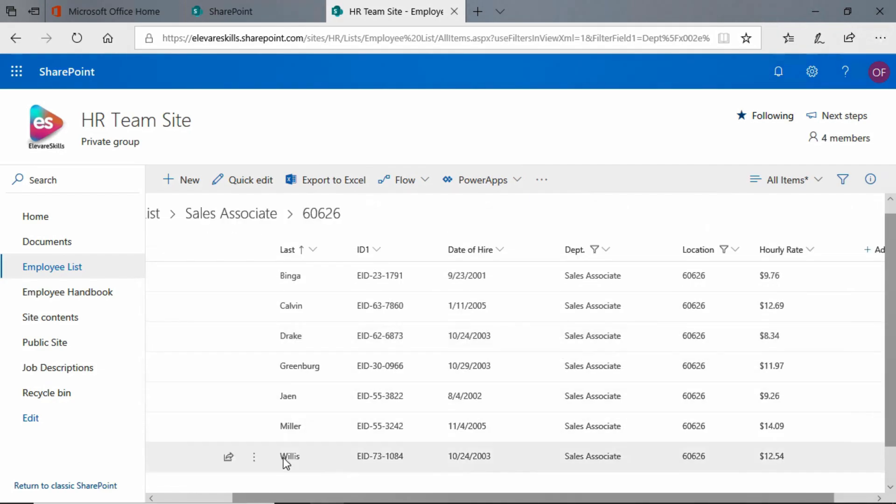
pyautogui.moveTo(250, 499); pyautogui.dragTo(191, 499)
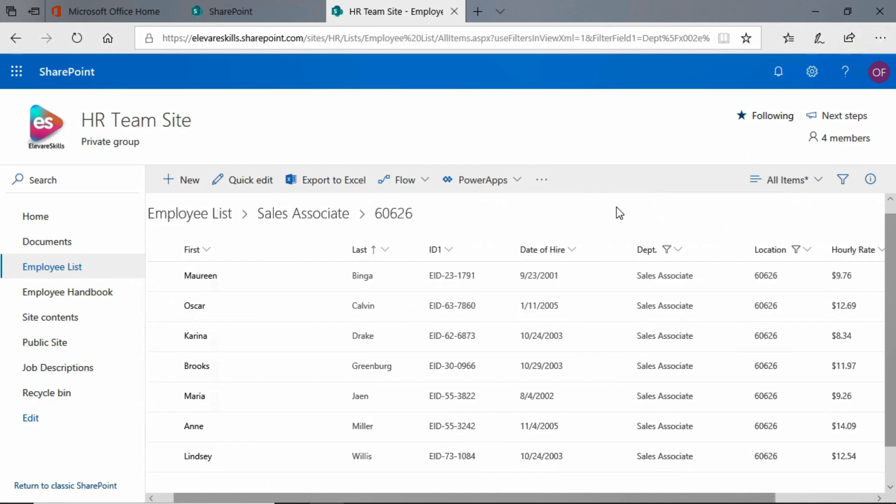
pyautogui.scroll(-1, 624, 234)
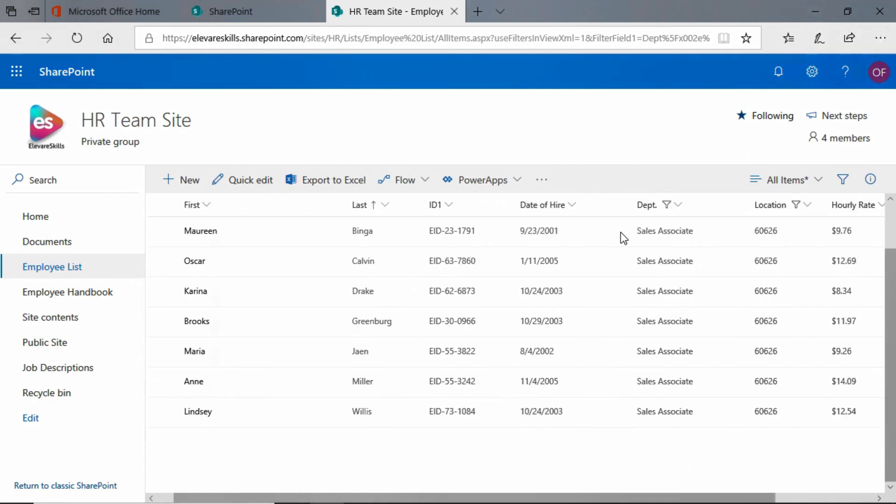
pyautogui.scroll(1, 625, 239)
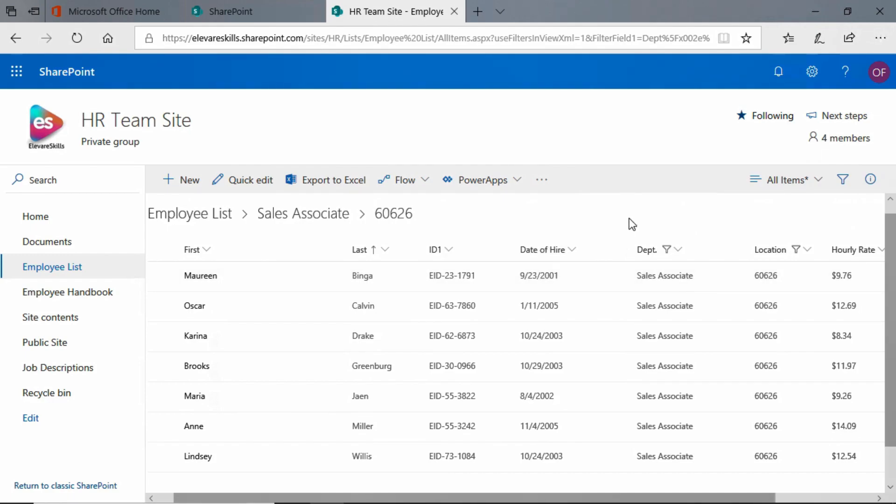
# Step: Leave the list for the HR Team Site home page, then reopen the Employee List
pyautogui.click(43, 224)
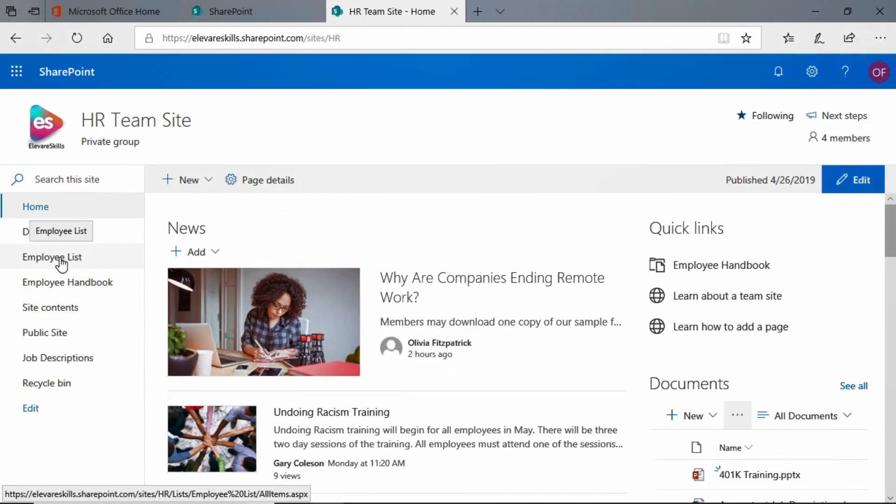
pyautogui.click(62, 259)
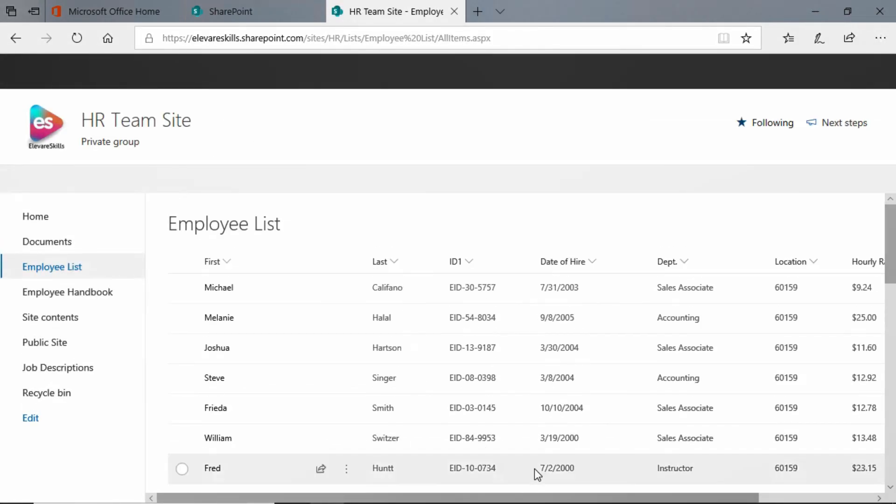
# Step: Filter the reopened Employee List's Dept. column to Sales Associate and hide the filters pane
pyautogui.moveTo(577, 498)
pyautogui.mouseDown()
pyautogui.moveTo(654, 499)
pyautogui.moveTo(574, 498)
pyautogui.mouseUp()
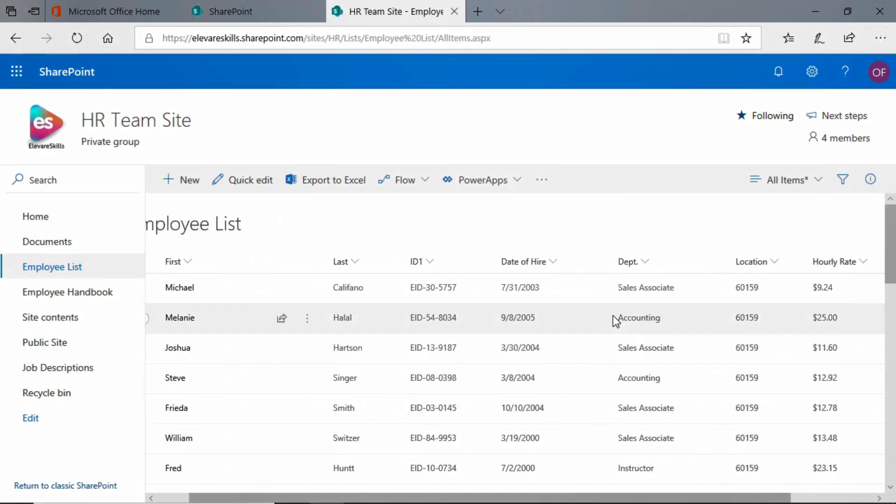
pyautogui.moveTo(659, 497); pyautogui.dragTo(724, 497)
pyautogui.click(571, 261)
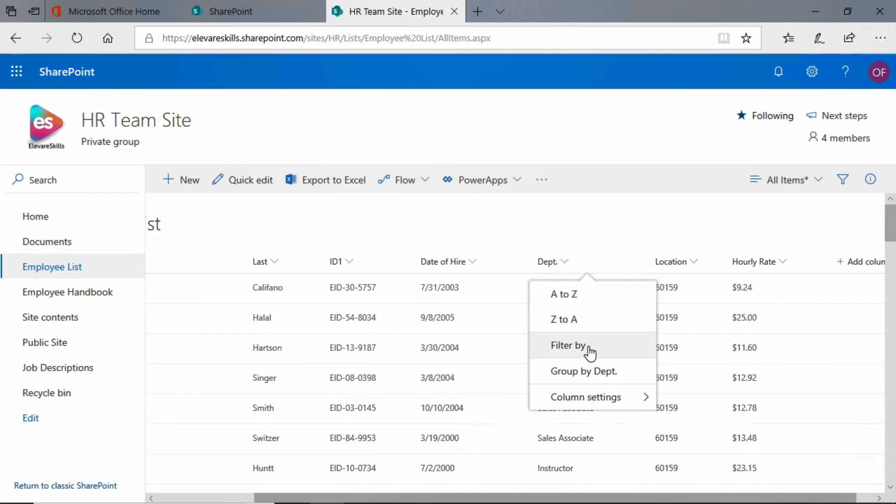
pyautogui.click(589, 350)
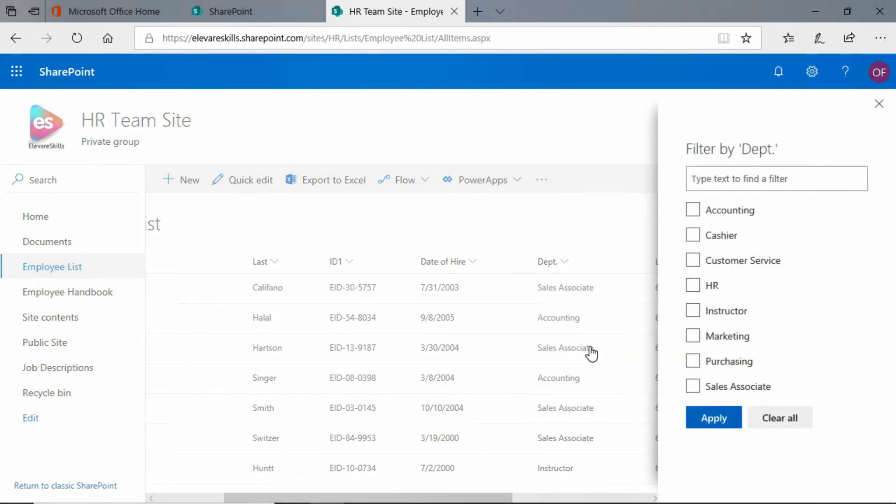
pyautogui.click(694, 388)
pyautogui.click(712, 419)
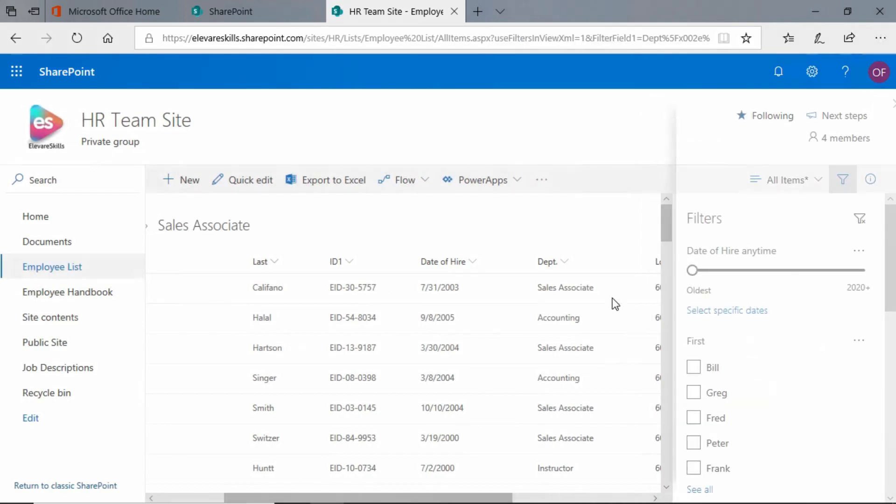
pyautogui.click(846, 183)
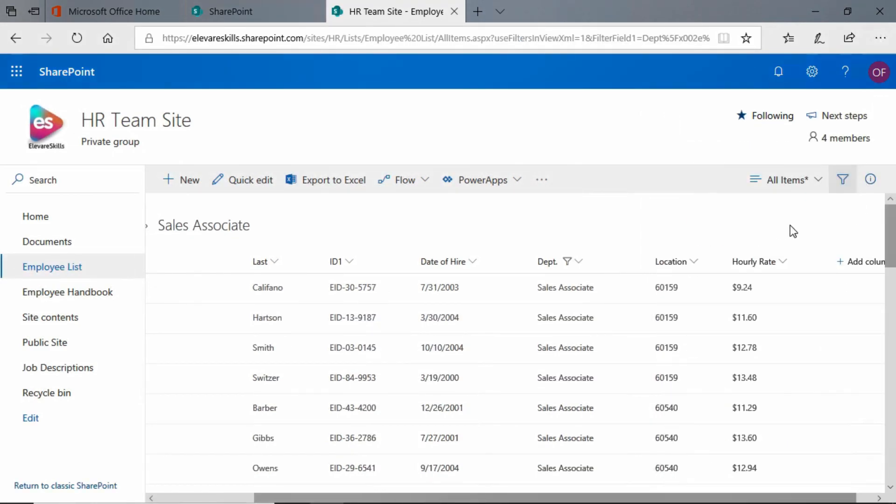
# Step: Narrow the Sales Associate rows to Location 60626 and hide the filters pane
pyautogui.click(698, 261)
pyautogui.click(711, 351)
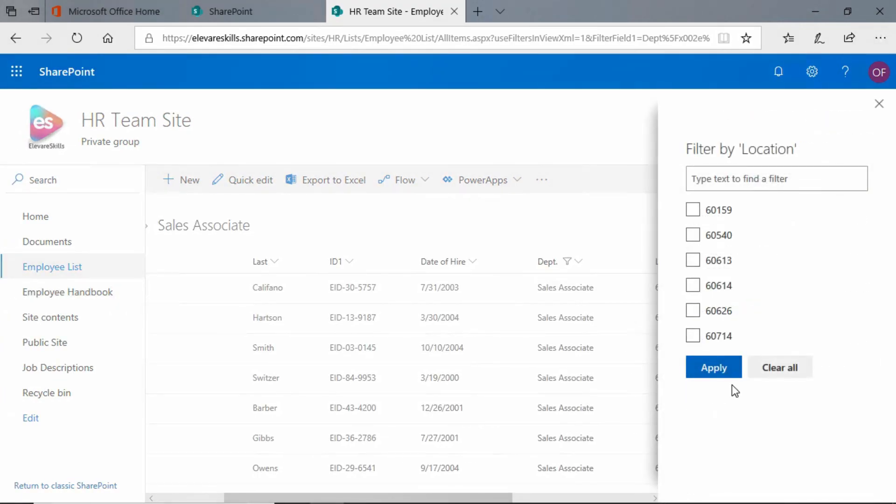
pyautogui.click(694, 312)
pyautogui.click(713, 369)
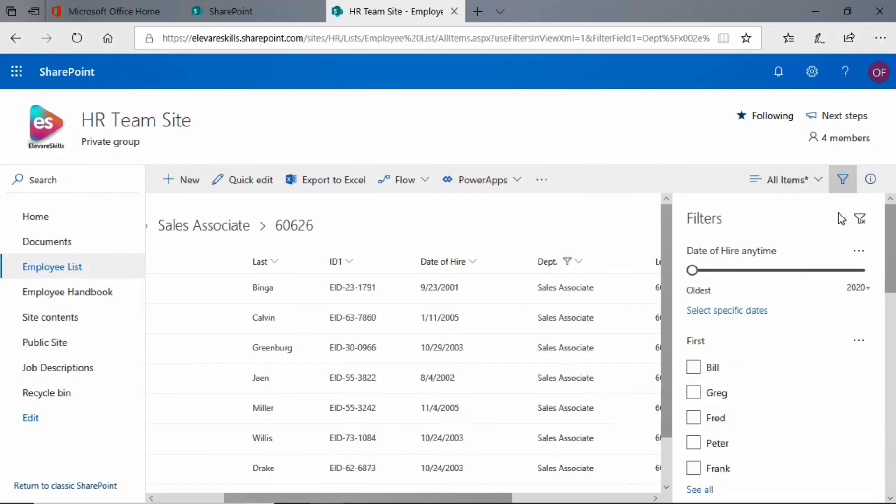
pyautogui.click(843, 180)
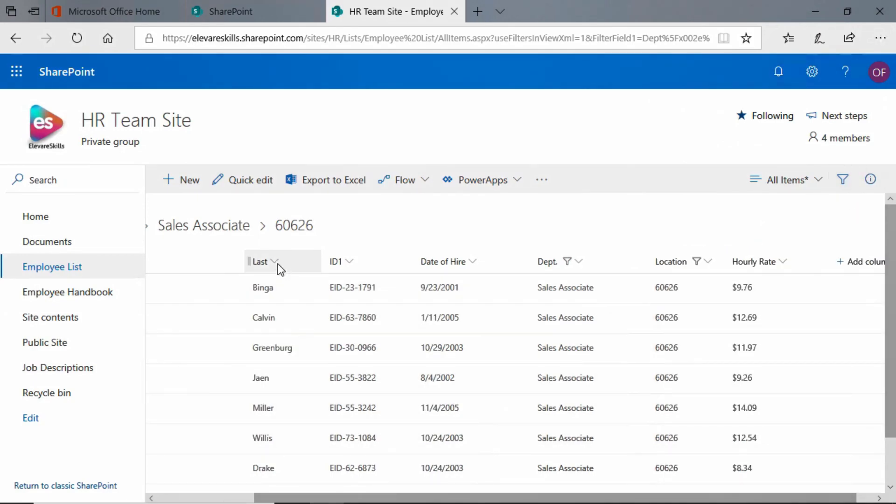
# Step: Sort the filtered employees by the Last column from A to Z and bring the First column into view
pyautogui.click(275, 261)
pyautogui.click(286, 295)
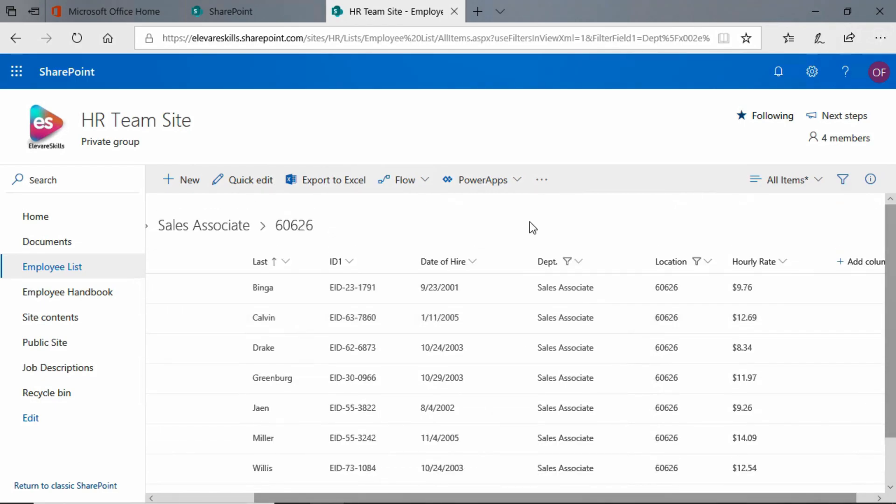
pyautogui.moveTo(310, 498); pyautogui.dragTo(211, 501)
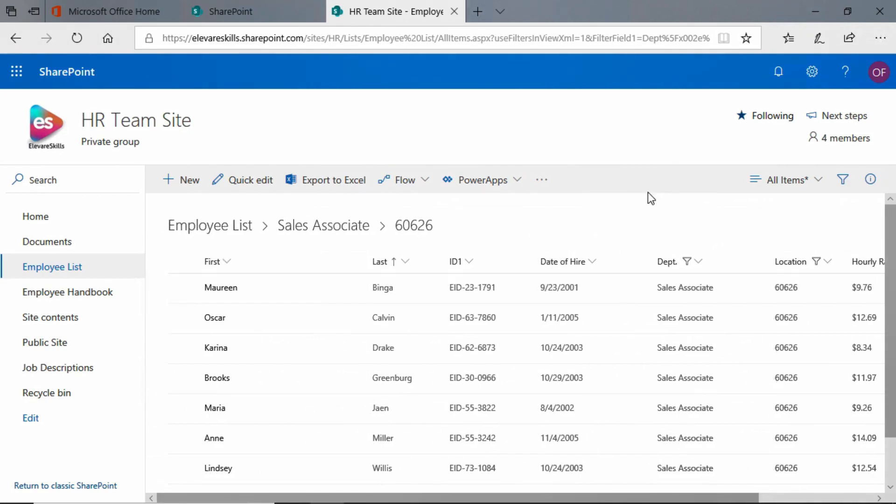
# Step: Save the filtered and sorted Employee List as a new public view named 60626
pyautogui.click(783, 191)
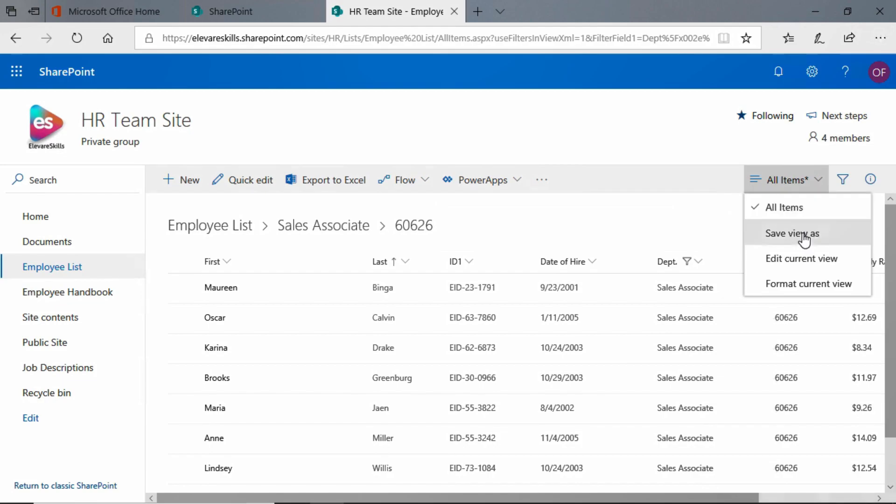
pyautogui.click(803, 233)
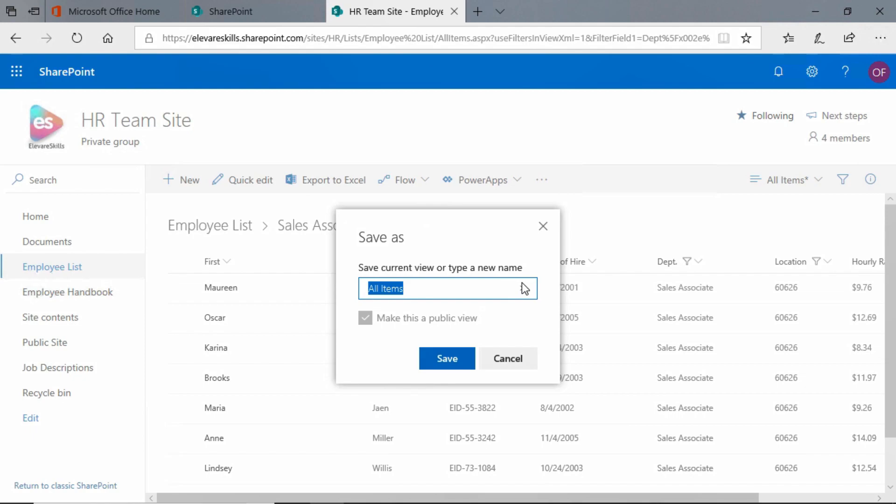
pyautogui.write('60626')
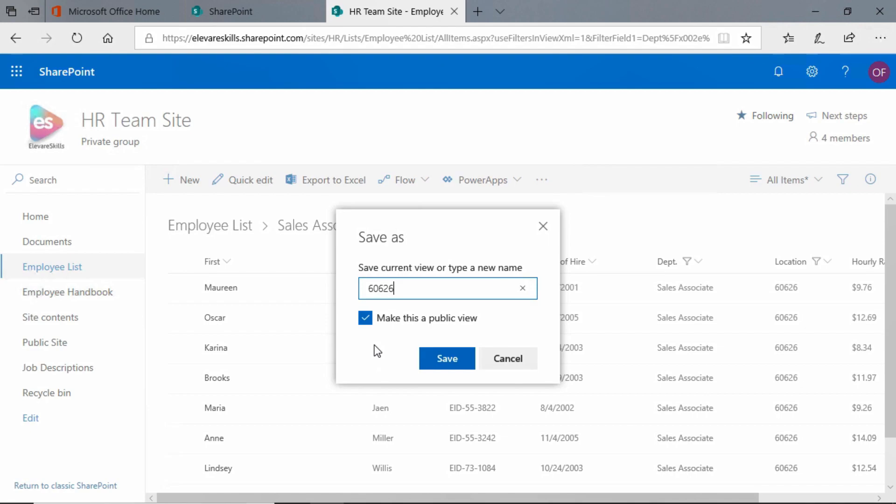
pyautogui.click(447, 358)
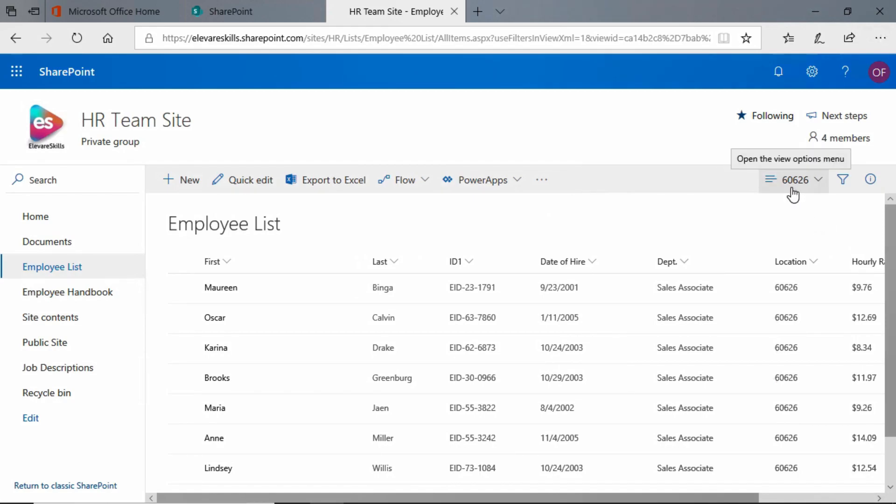
# Step: Switch the Employee List to the All Items view and look through the unfiltered employee rows
pyautogui.click(768, 183)
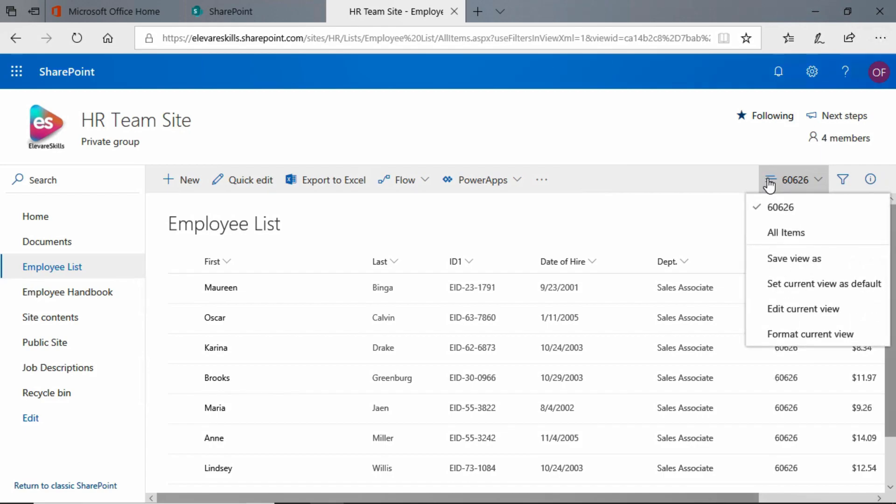
pyautogui.click(804, 239)
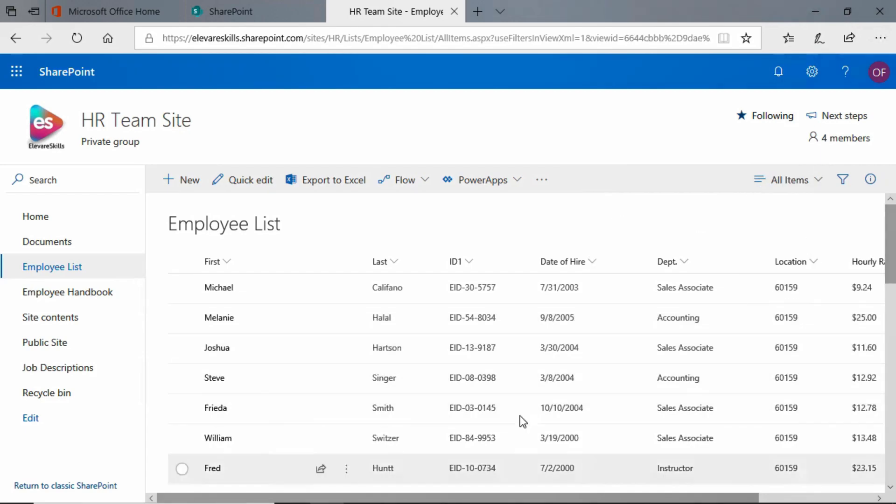
pyautogui.scroll(-15, 528, 364)
pyautogui.scroll(15, 529, 365)
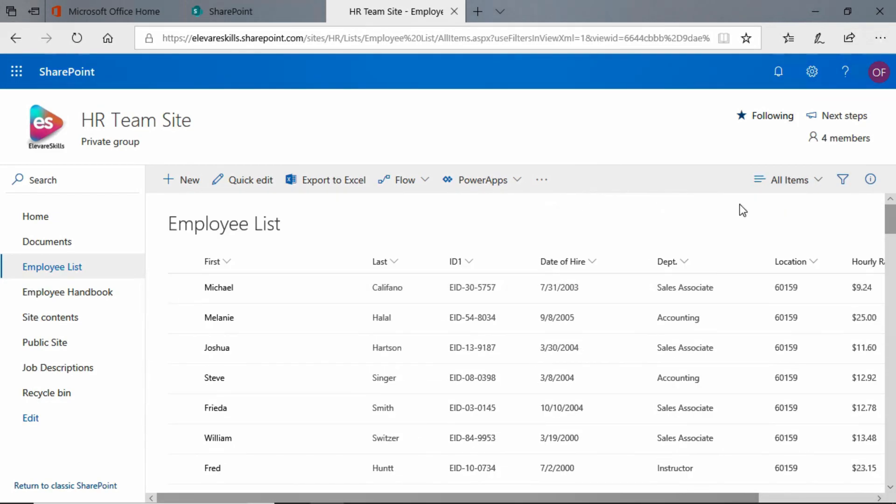
# Step: Return the Employee List to the saved 60626 view and review its columns and the available view options
pyautogui.click(759, 180)
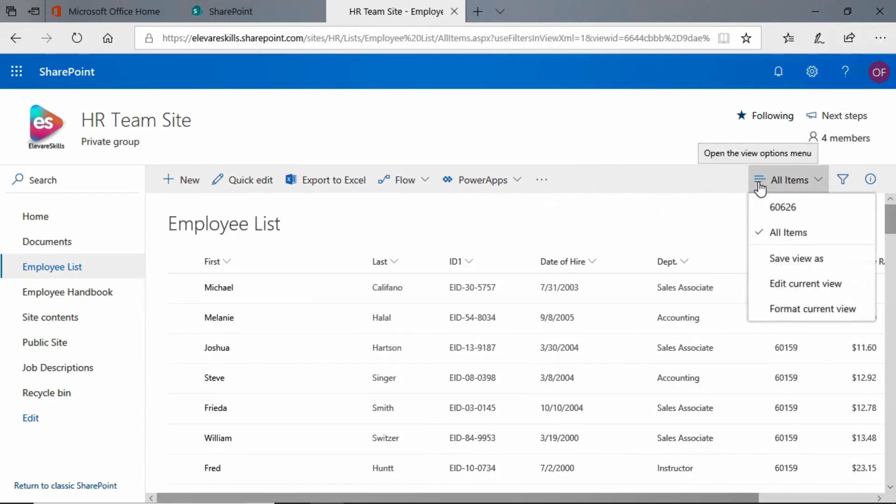
pyautogui.click(781, 208)
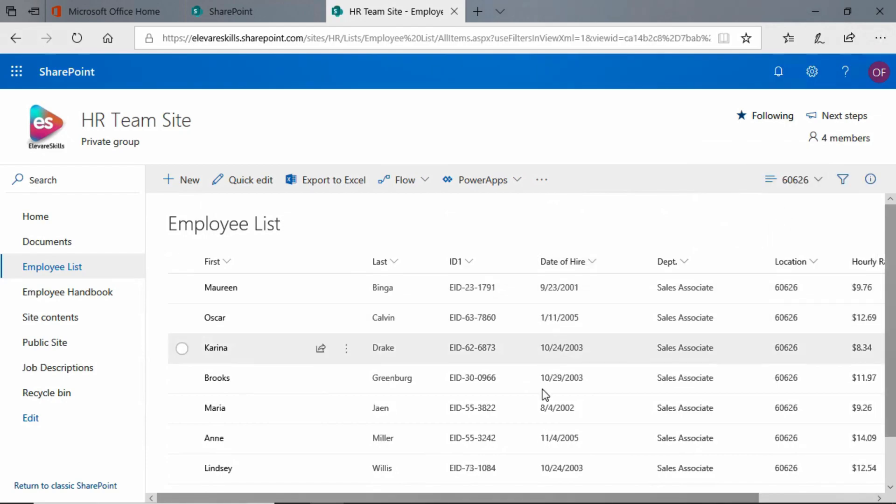
pyautogui.moveTo(592, 498); pyautogui.dragTo(651, 497)
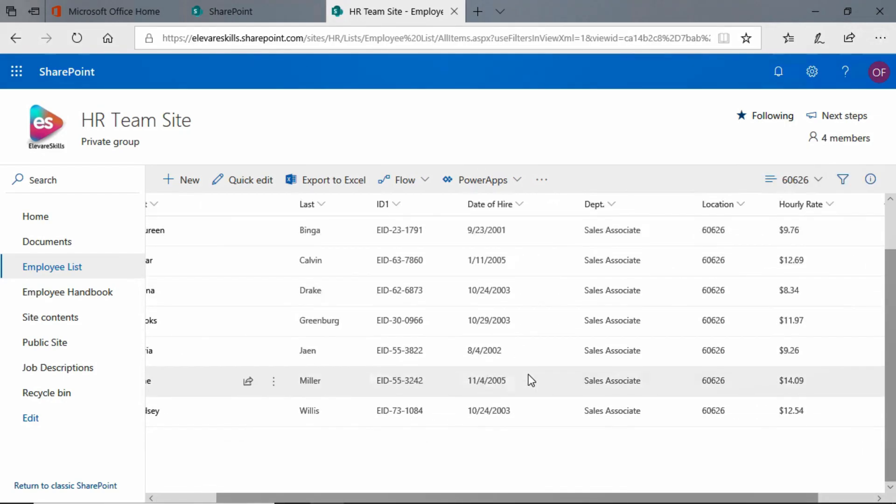
pyautogui.moveTo(512, 500); pyautogui.dragTo(381, 499)
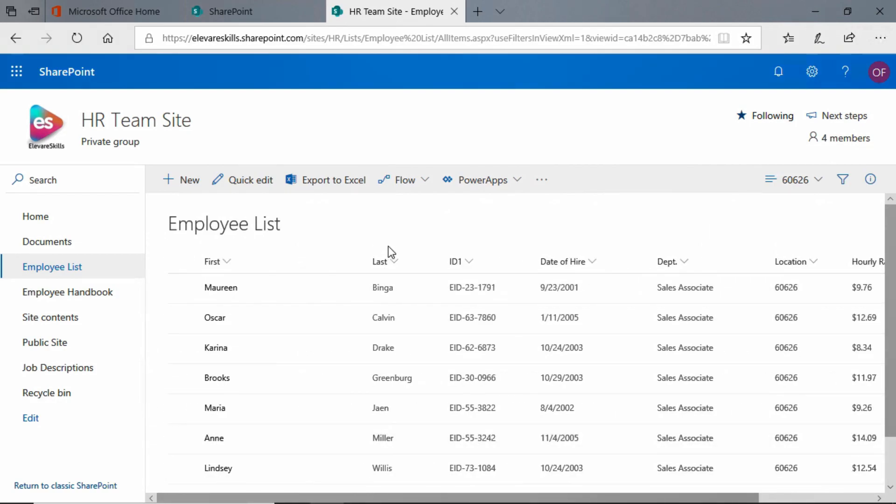
pyautogui.click(784, 179)
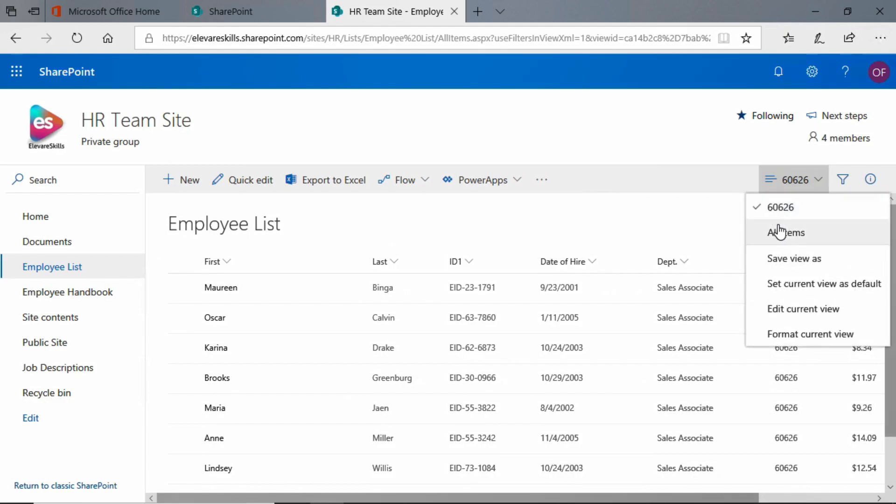
pyautogui.click(654, 226)
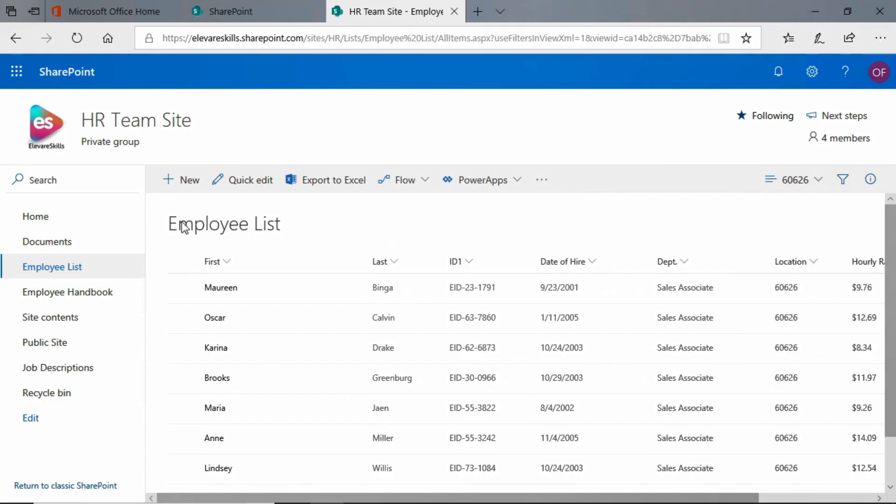
# Step: Go to the HR Team Site home page, reopen the Employee List and look through its default rows and columns
pyautogui.click(42, 220)
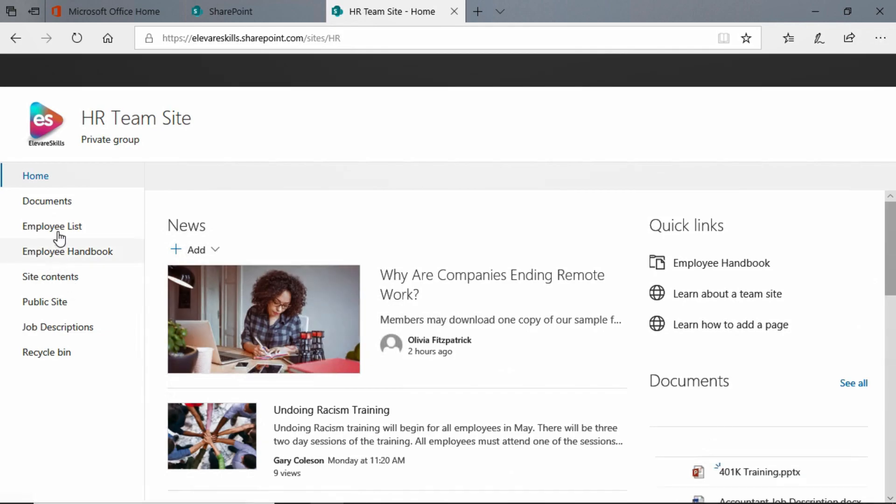
pyautogui.click(58, 233)
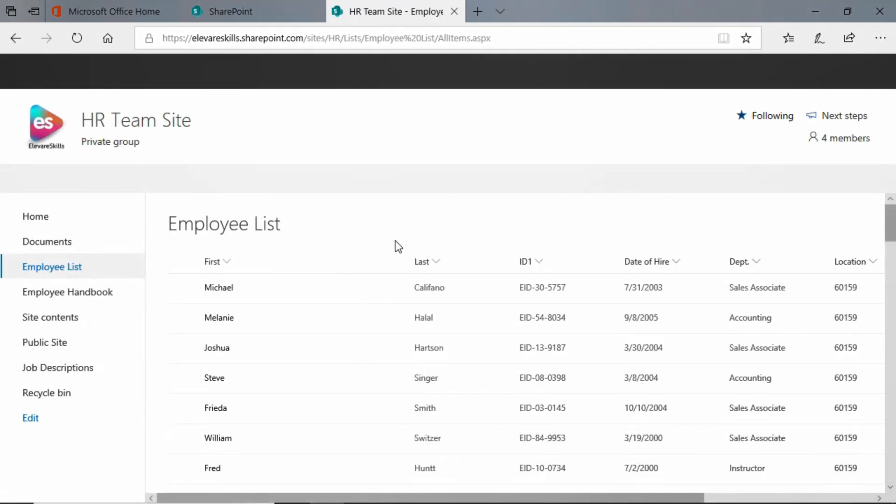
pyautogui.scroll(-8, 592, 344)
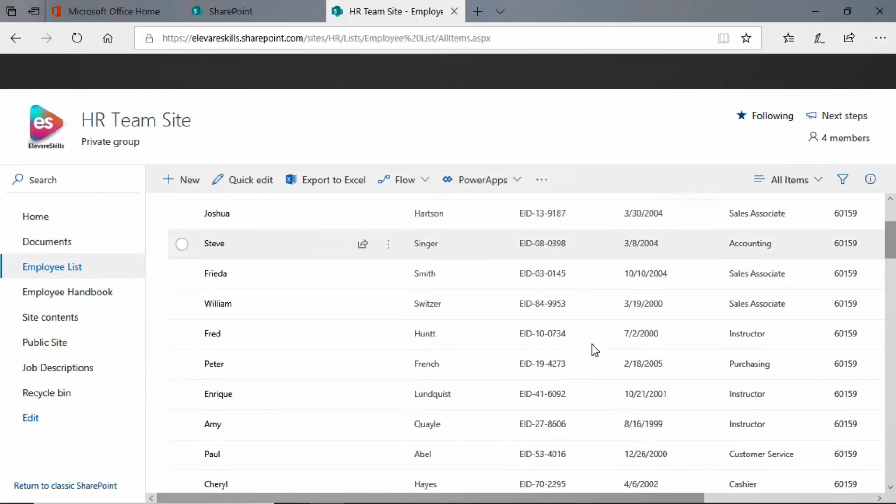
pyautogui.scroll(8, 592, 343)
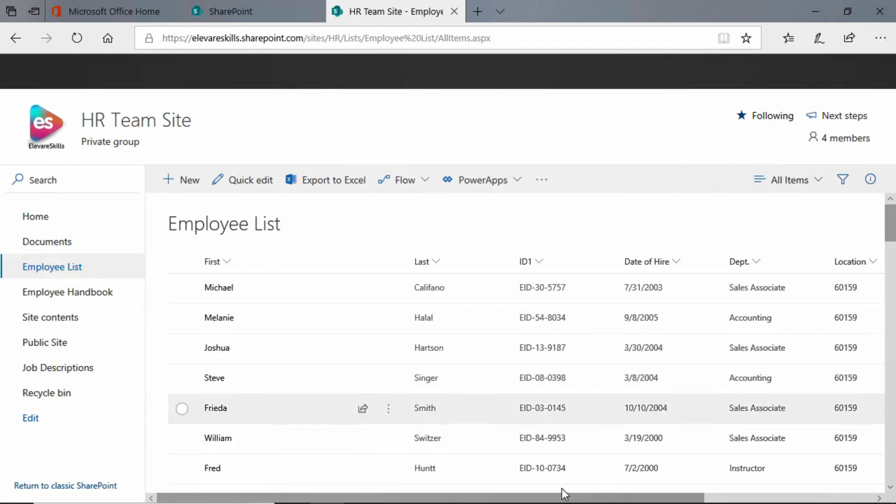
pyautogui.moveTo(565, 499); pyautogui.dragTo(735, 499)
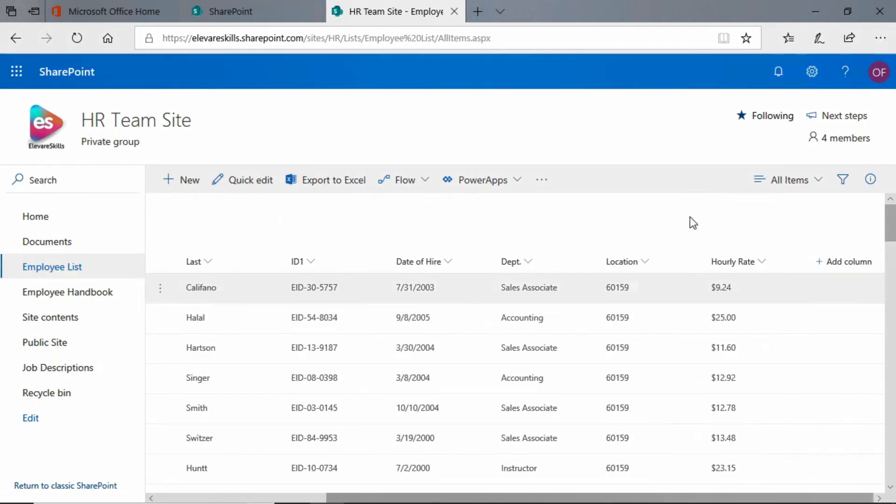
# Step: Apply the saved 60626 view to the reopened Employee List and bring the First column into view
pyautogui.click(765, 184)
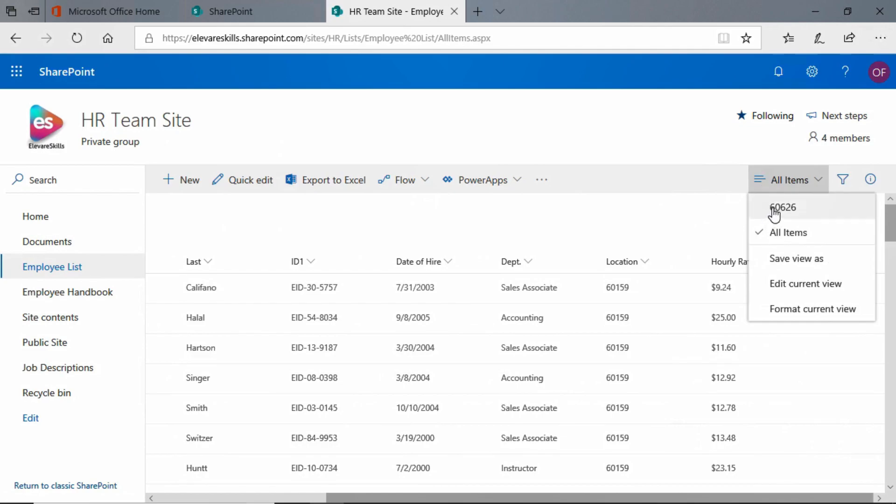
pyautogui.click(773, 210)
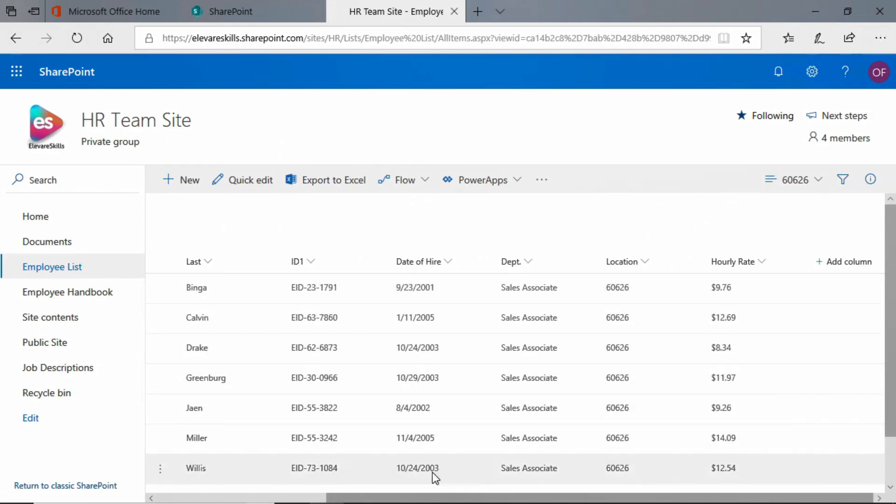
pyautogui.moveTo(403, 499); pyautogui.dragTo(283, 499)
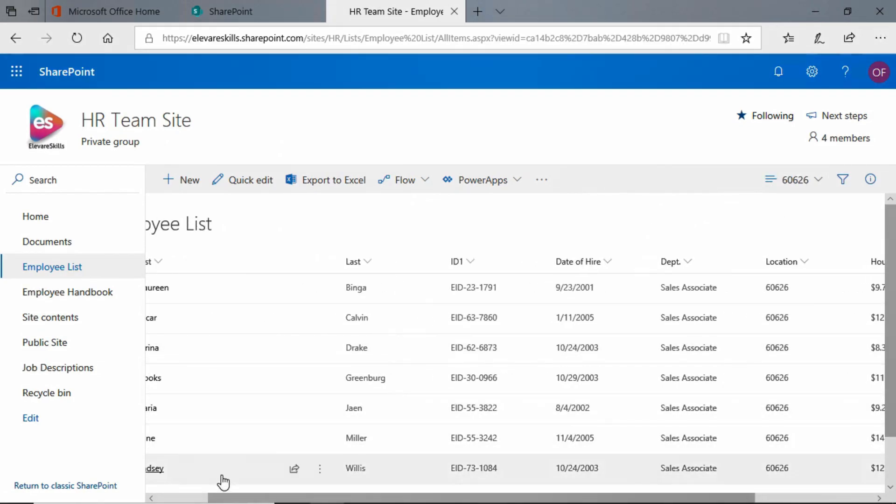
pyautogui.moveTo(221, 499); pyautogui.dragTo(171, 498)
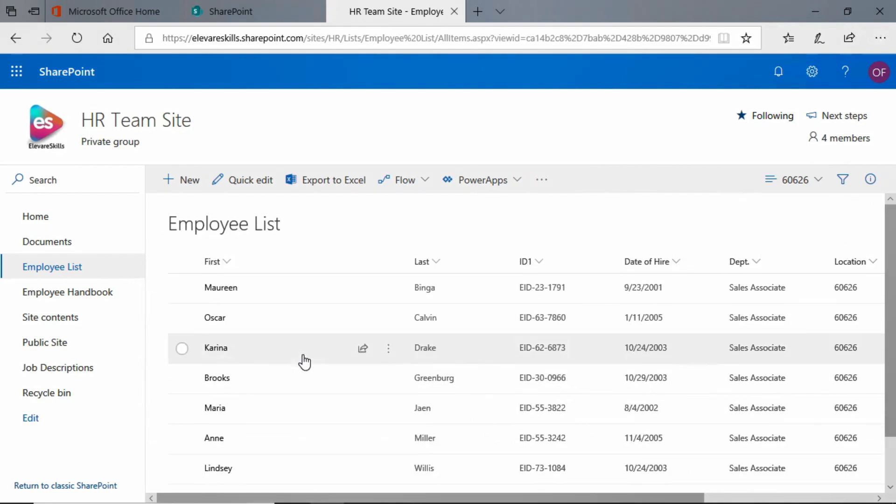